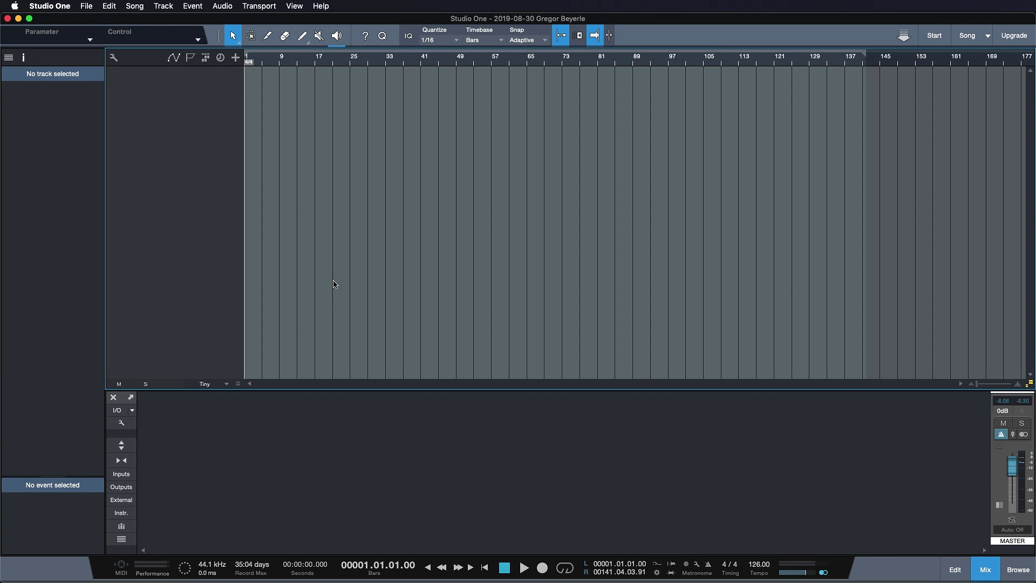
Step: Drag all 14 stem WAV files from Finder's Stems folder into the arrangement as audio tracks
{"action": "key", "text": "8"}
{"action": "key", "text": "super+Tab"}
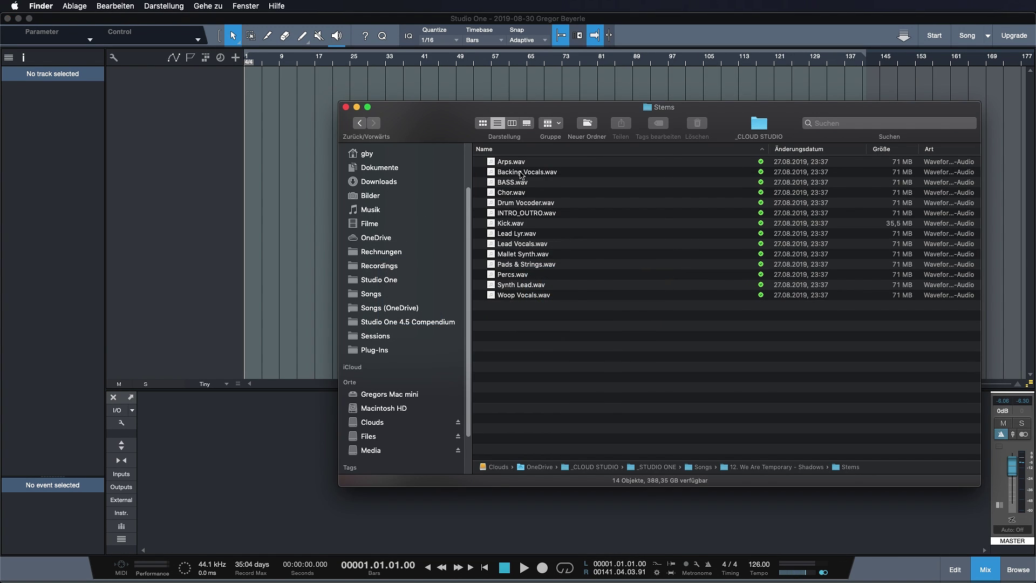
{"action": "key", "text": "super+a"}
{"action": "left_click_drag", "start_coordinate": [510, 173], "coordinate": [256, 100]}
{"action": "left_click", "coordinate": [256, 100]}
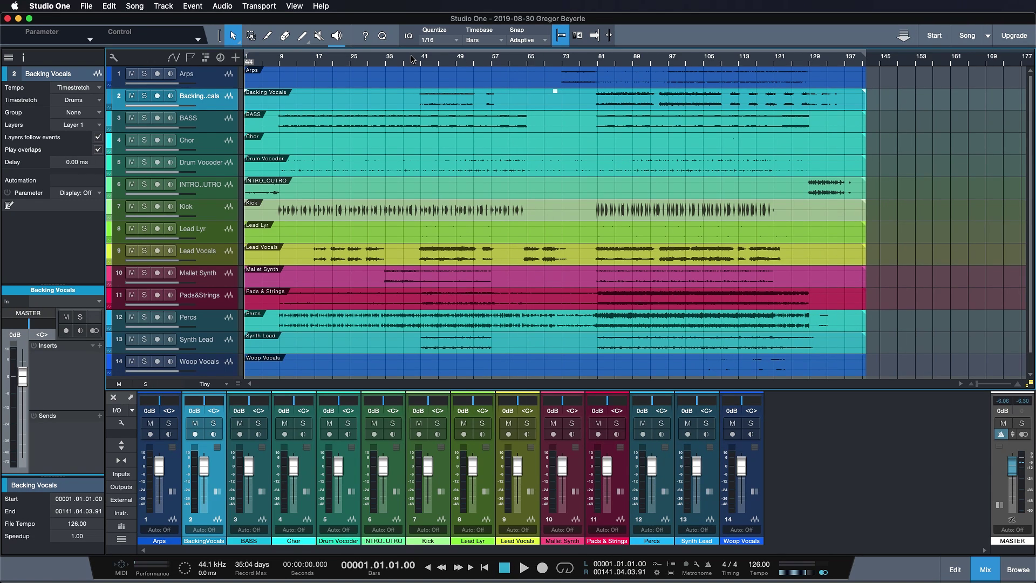
{"action": "left_click", "coordinate": [411, 58]}
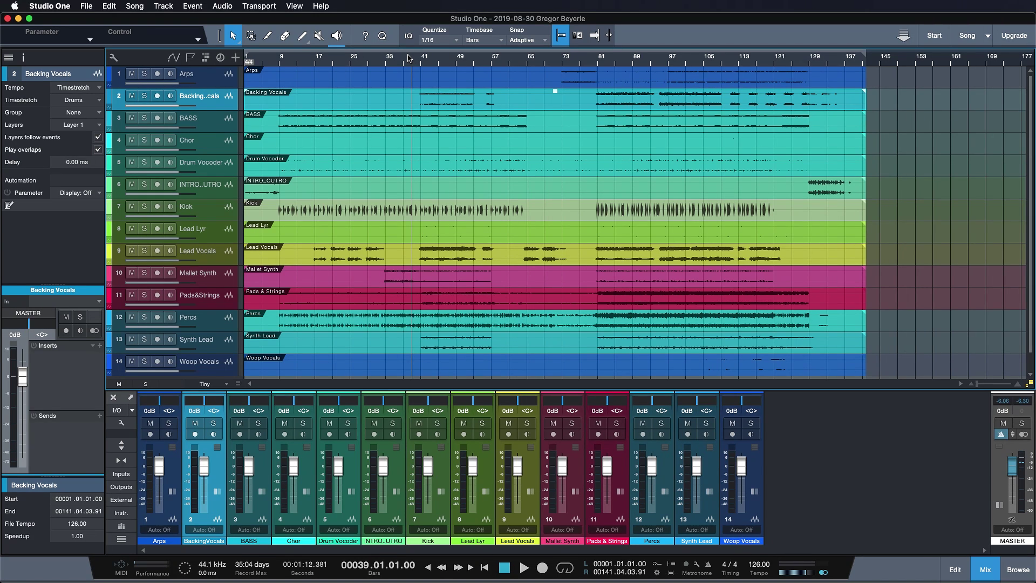
{"action": "key", "text": "space"}
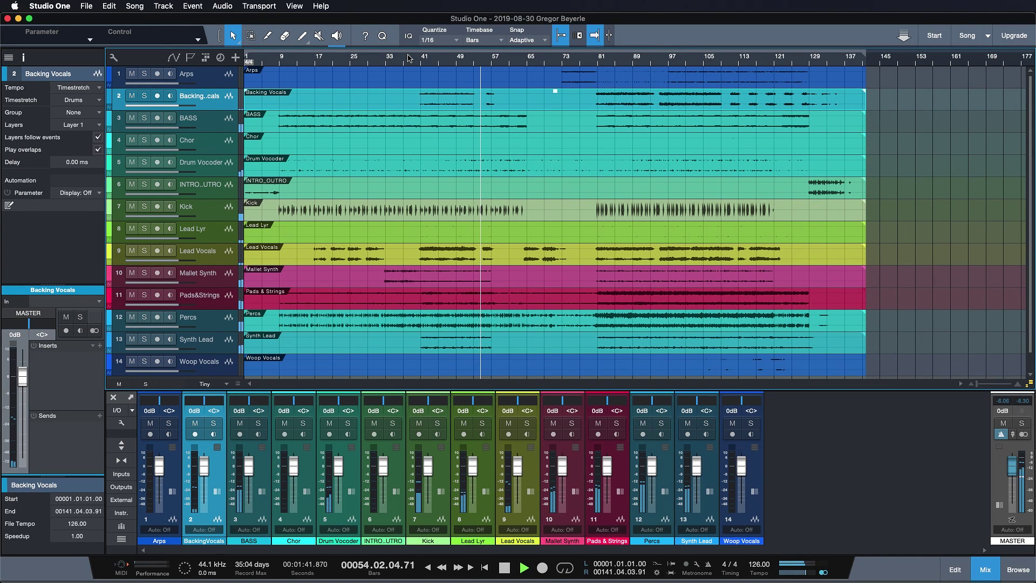
{"action": "key", "text": "space"}
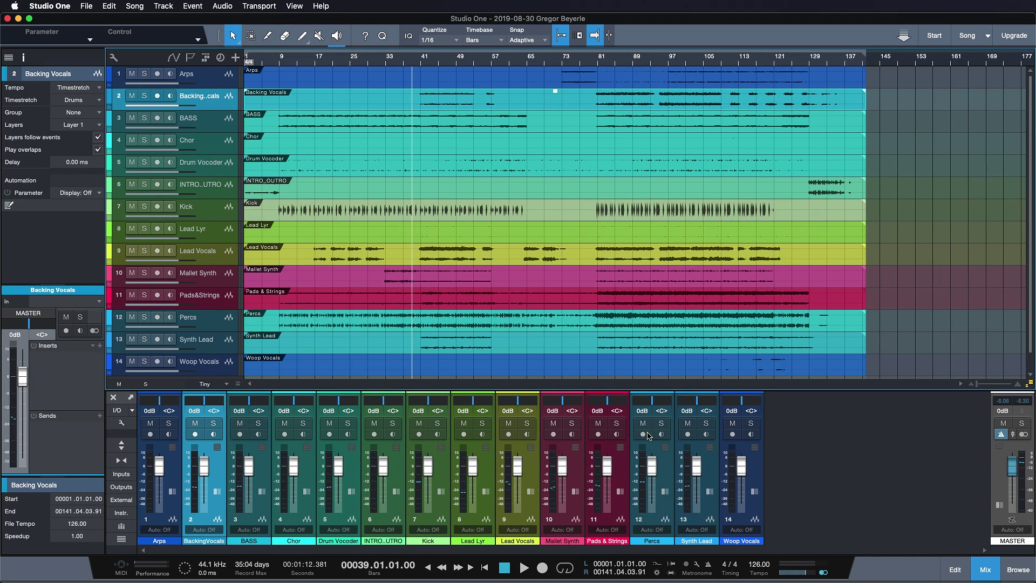
{"action": "left_click", "coordinate": [758, 565]}
{"action": "type", "text": "128"}
{"action": "key", "text": "Return"}
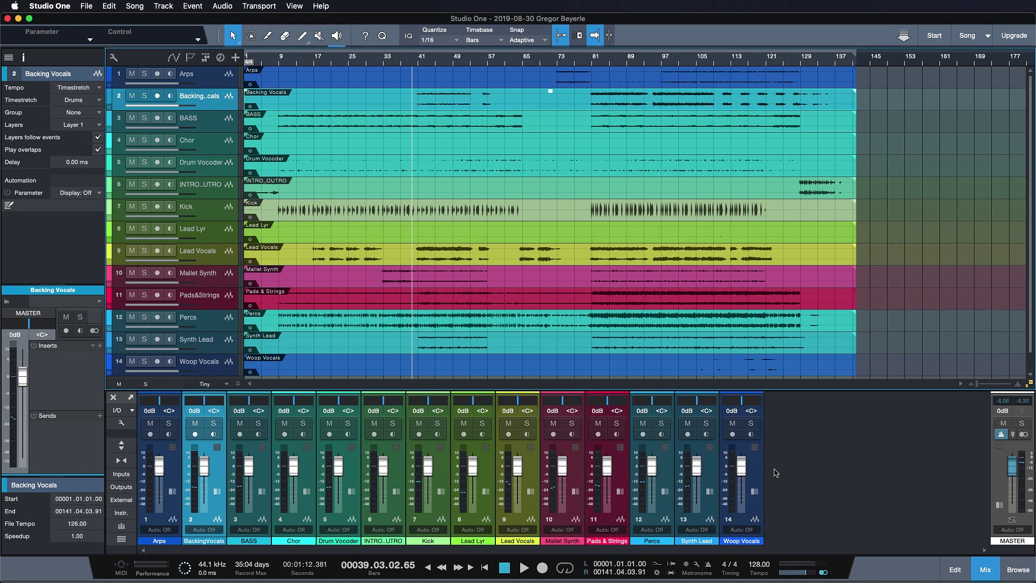
{"action": "key", "text": "space"}
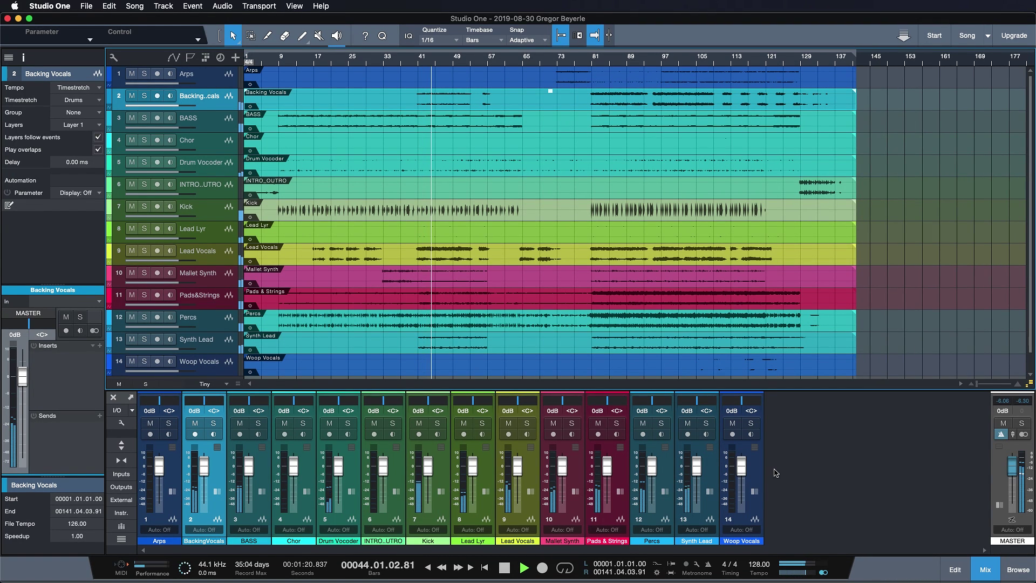
{"action": "key", "text": "space"}
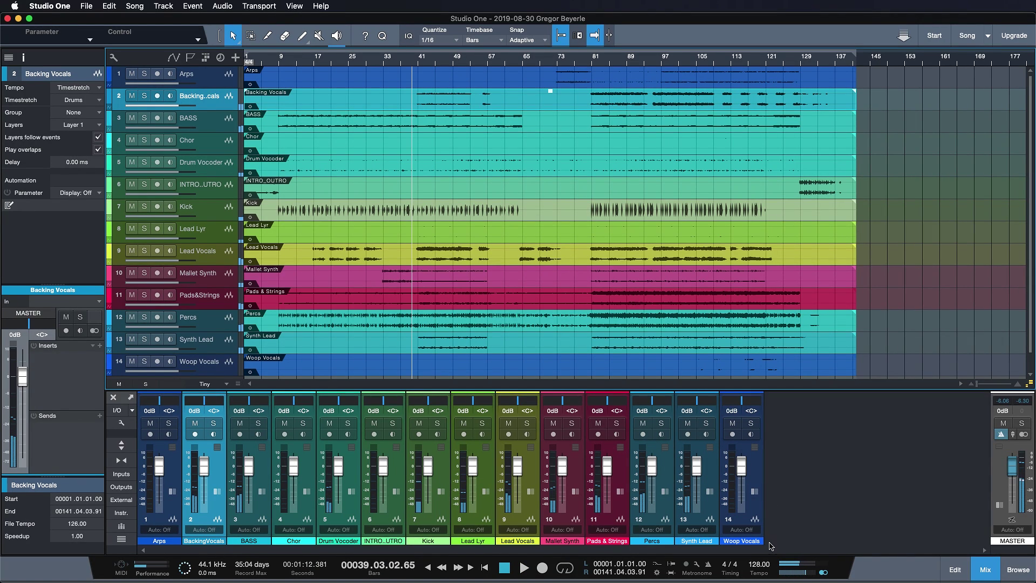
{"action": "scroll", "coordinate": [763, 567], "scroll_direction": "down", "scroll_amount": 2}
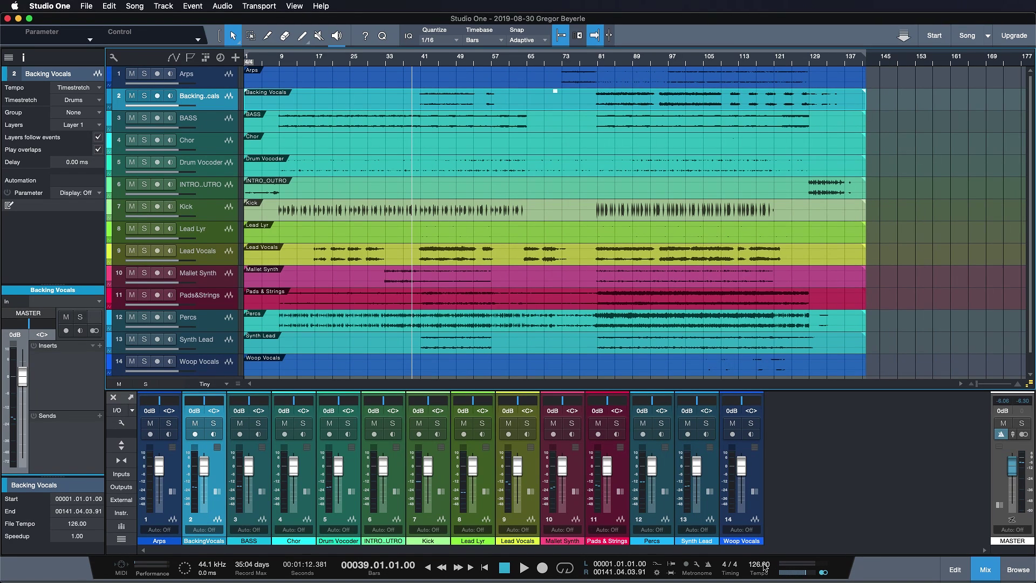
Step: Set the song tempo to 116 BPM
{"action": "left_click", "coordinate": [767, 566]}
{"action": "type", "text": "116"}
{"action": "key", "text": "Return"}
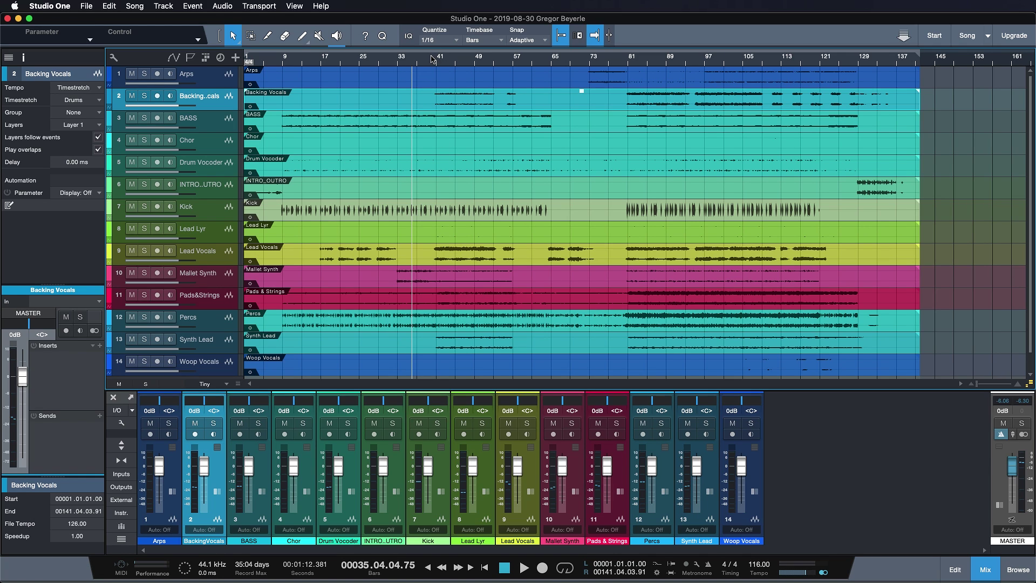
Step: Play the song from bar 40 to audition the 116 BPM tempo, then stop
{"action": "left_click", "coordinate": [432, 57]}
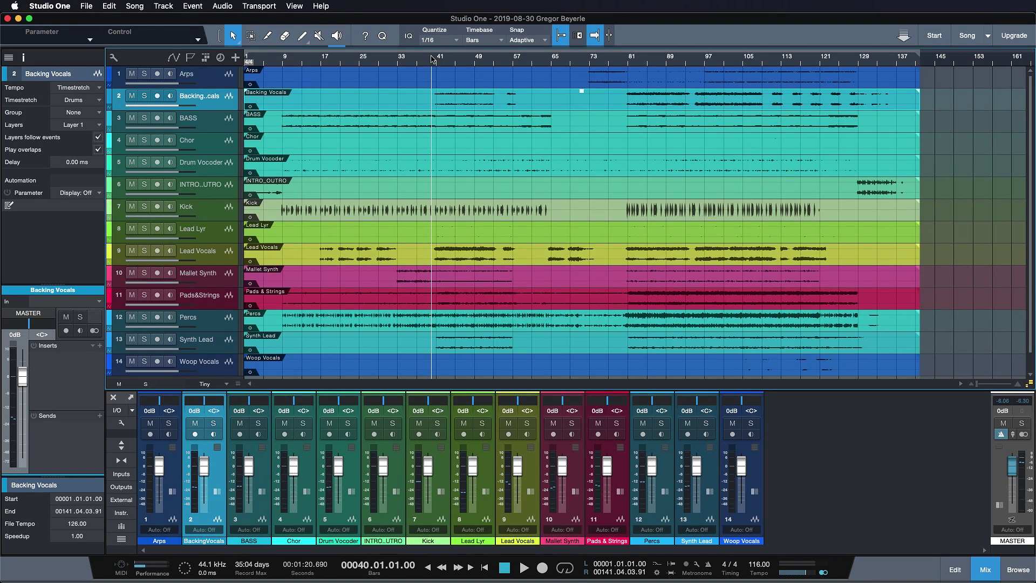
{"action": "key", "text": "space"}
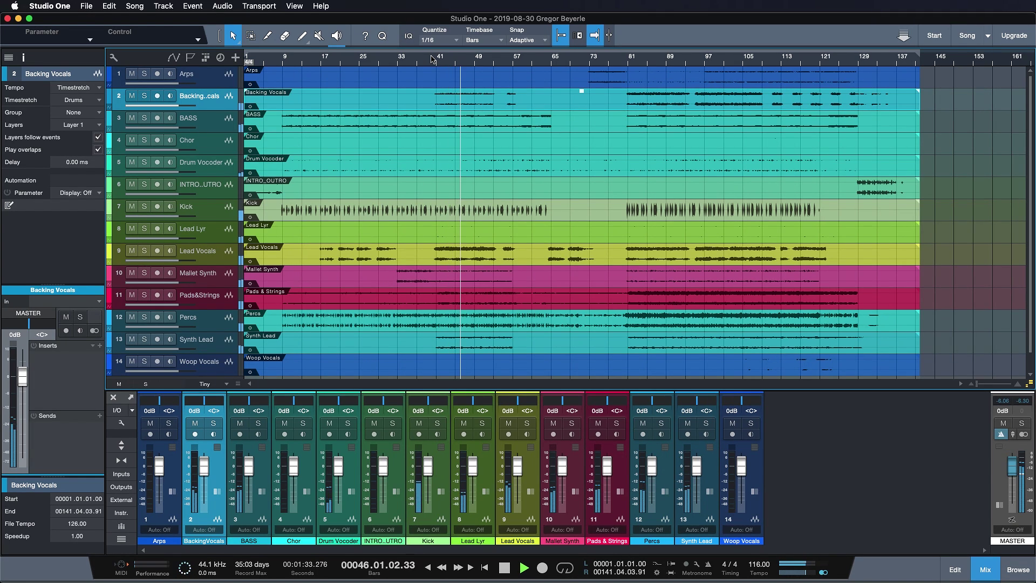
{"action": "key", "text": "space"}
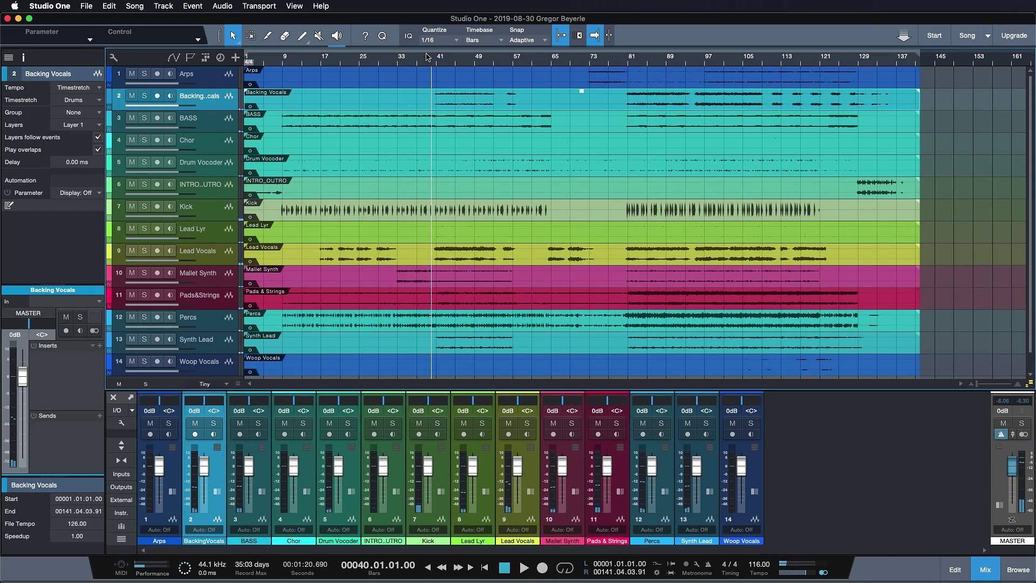
Step: Mute the Kick, Lead Lyr and Percs tracks
{"action": "left_click", "coordinate": [133, 208]}
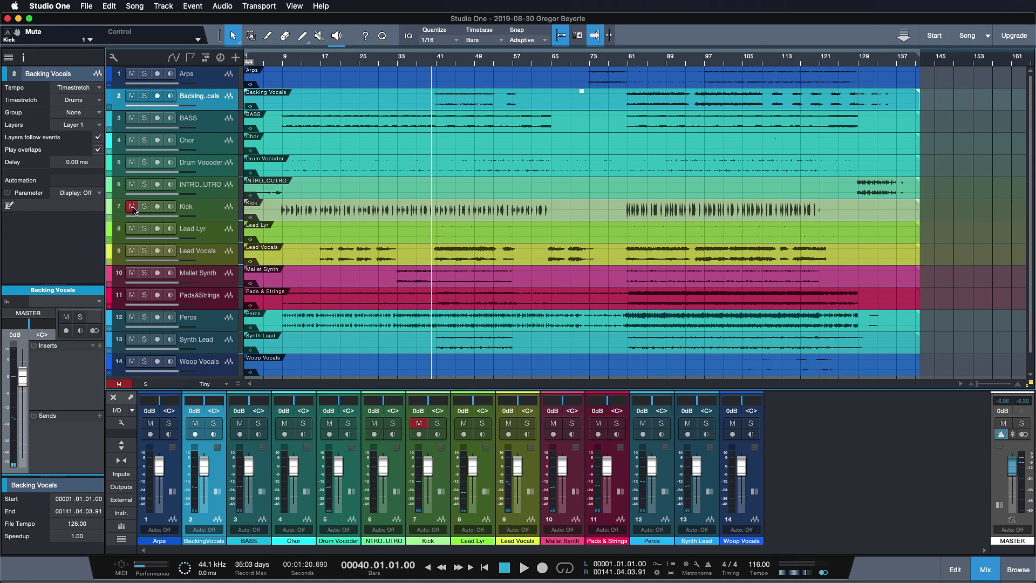
{"action": "left_click", "coordinate": [132, 229]}
{"action": "left_click", "coordinate": [133, 318]}
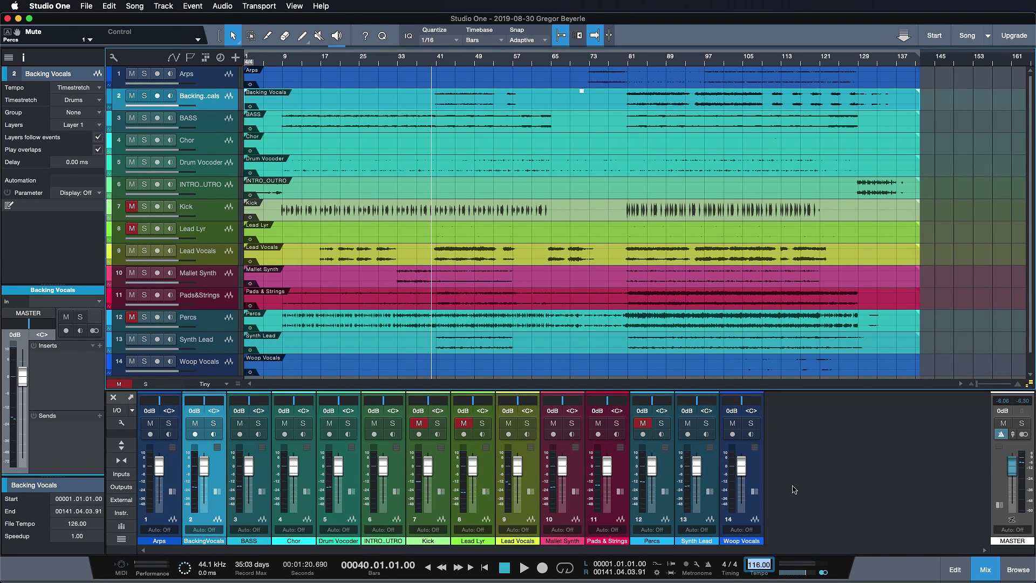
Step: Lower the tempo to 106 BPM and audition it from bar 40
{"action": "type", "text": "106"}
{"action": "key", "text": "Return"}
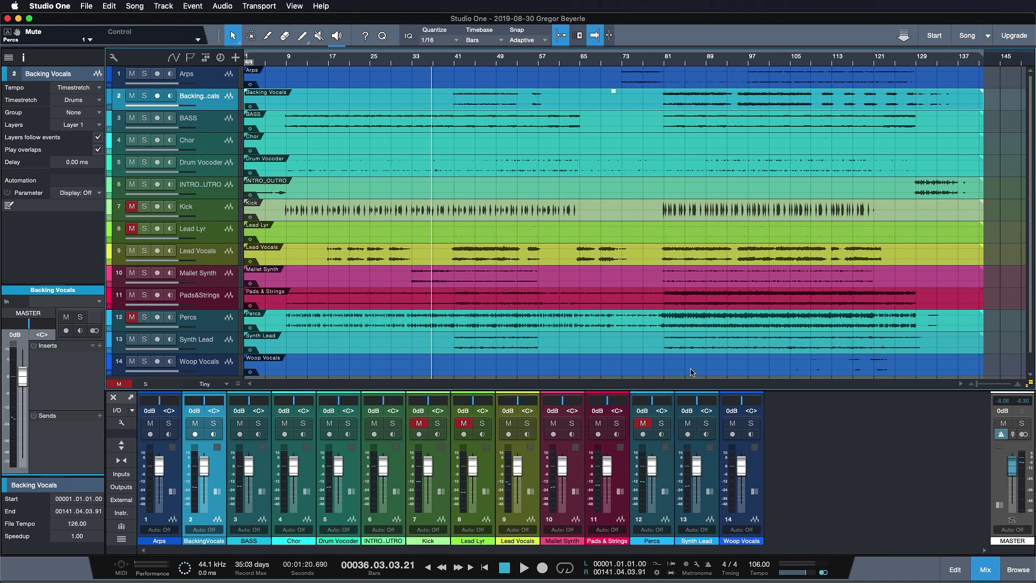
{"action": "left_click", "coordinate": [449, 63]}
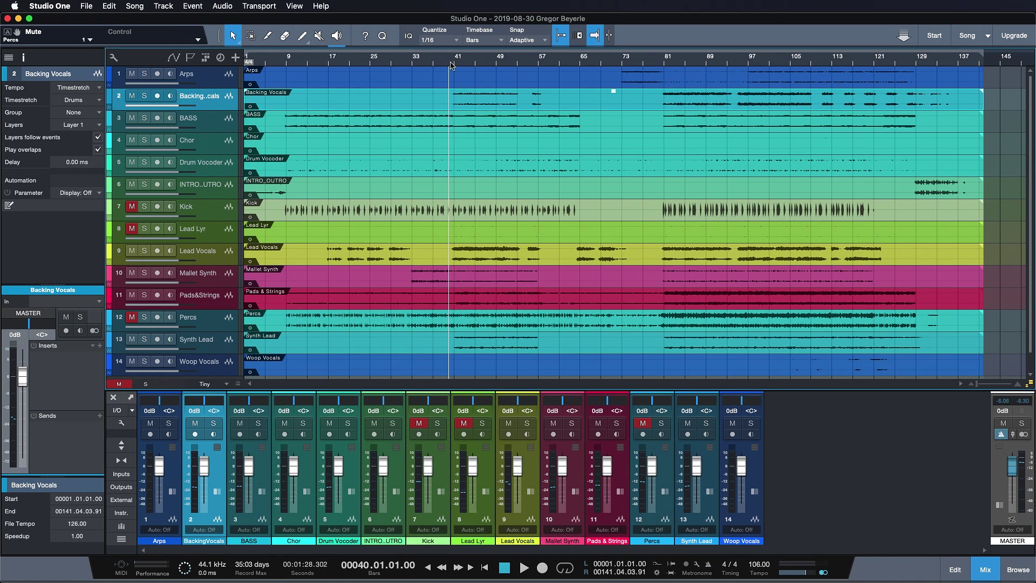
{"action": "key", "text": "space"}
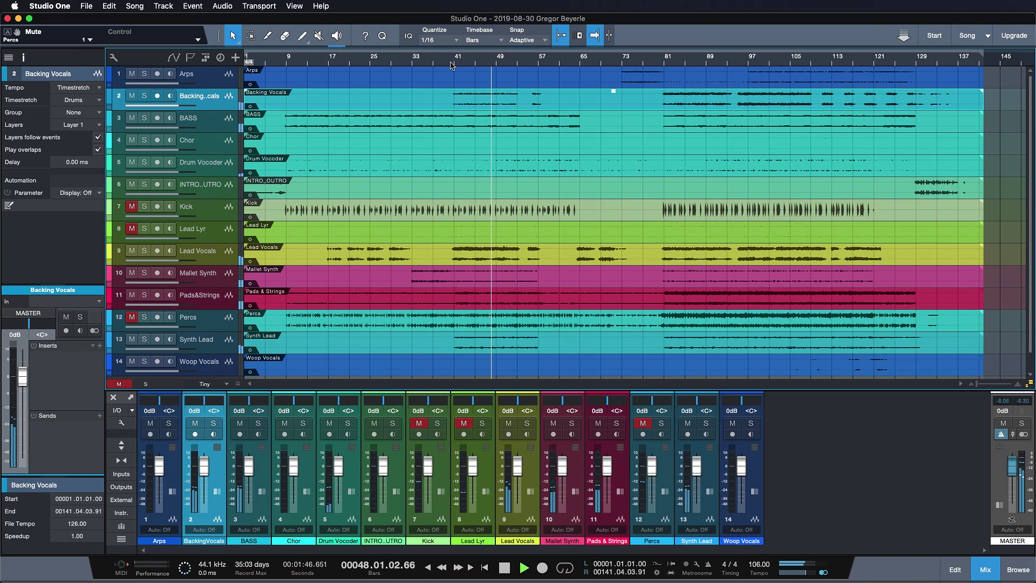
{"action": "key", "text": "space"}
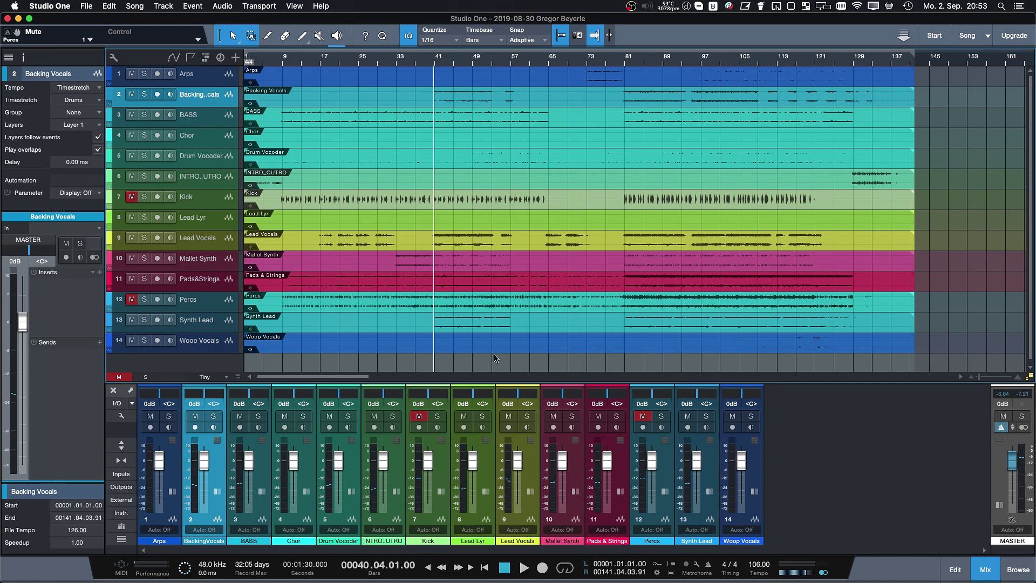
Step: Set Transpose to -1 on all selected audio events and play the transposed song
{"action": "key", "text": "super+a"}
{"action": "right_click", "coordinate": [481, 322]}
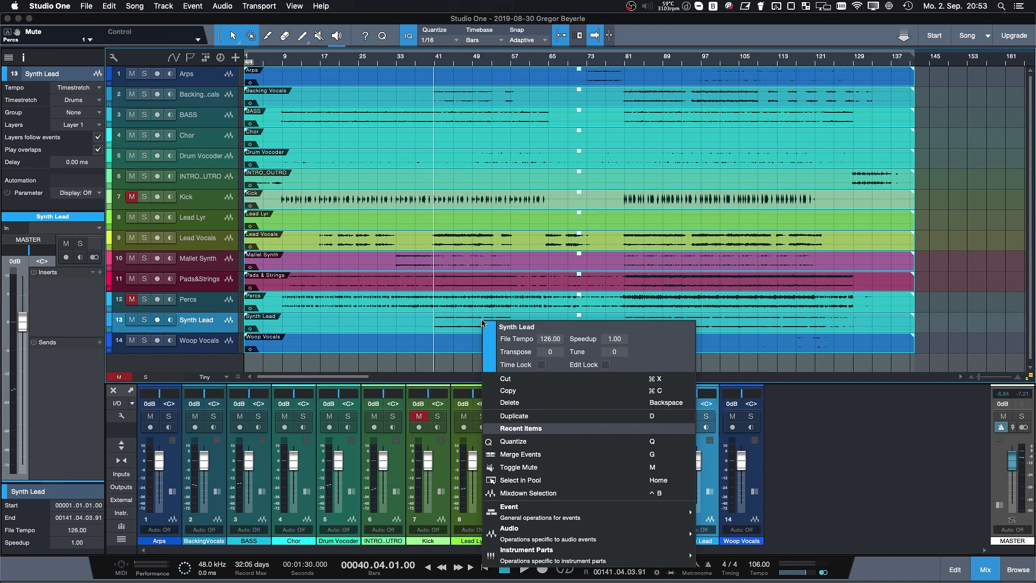
{"action": "scroll", "coordinate": [550, 351], "scroll_direction": "down", "scroll_amount": 1}
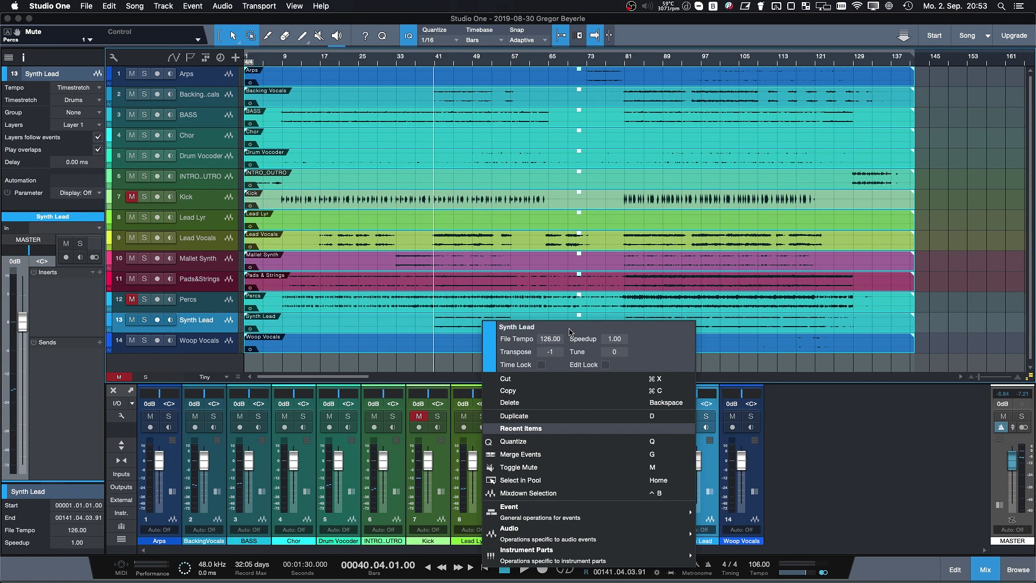
{"action": "left_click", "coordinate": [455, 356]}
{"action": "left_click", "coordinate": [455, 365]}
{"action": "key", "text": "space"}
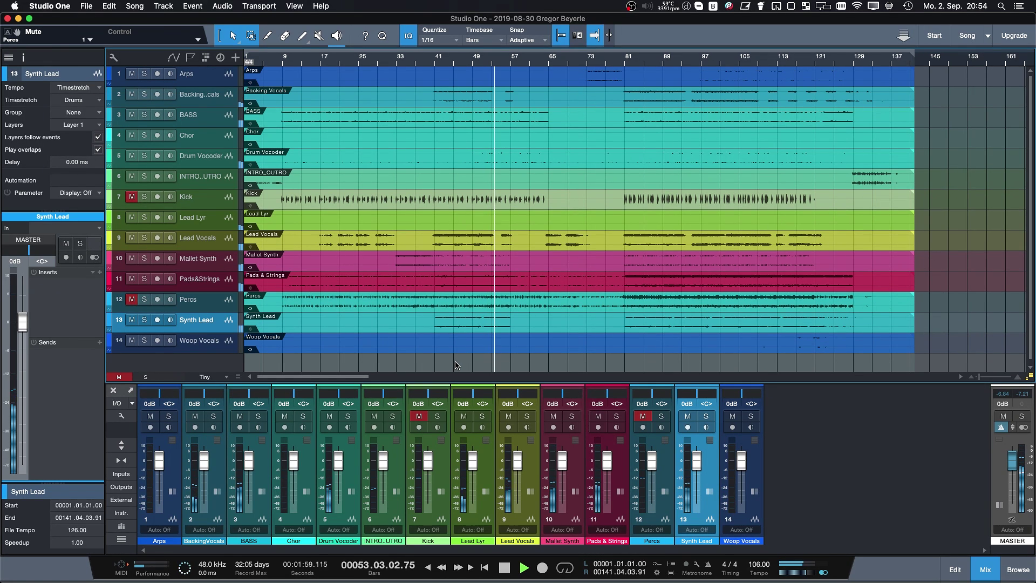
{"action": "key", "text": "space"}
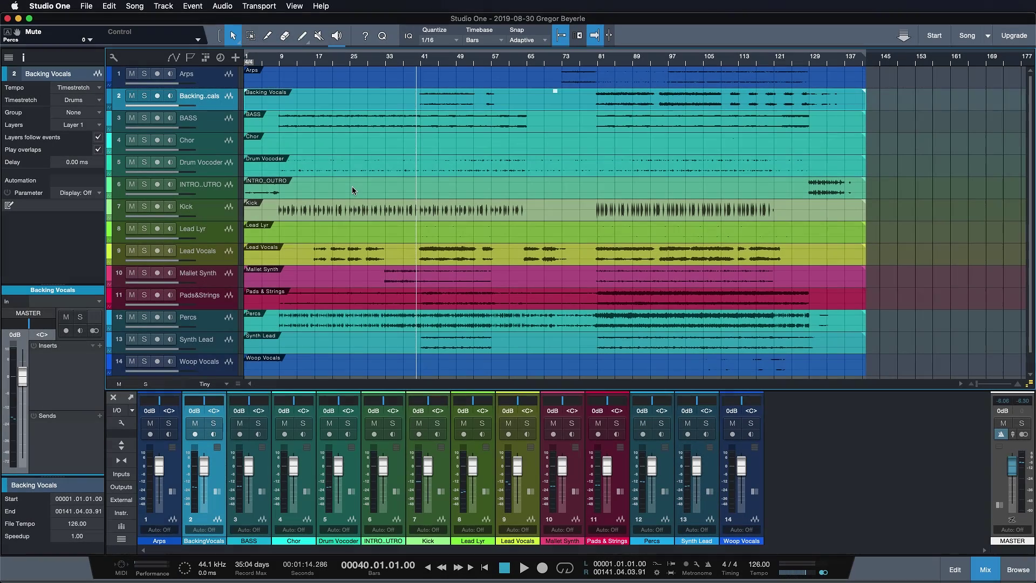
{"action": "left_click", "coordinate": [136, 6]}
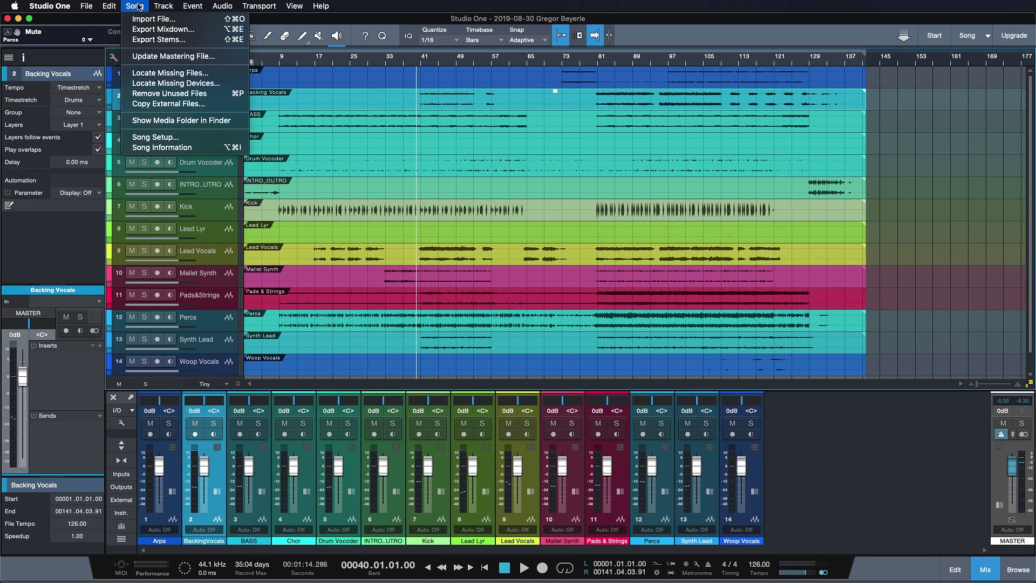
{"action": "left_click", "coordinate": [155, 41]}
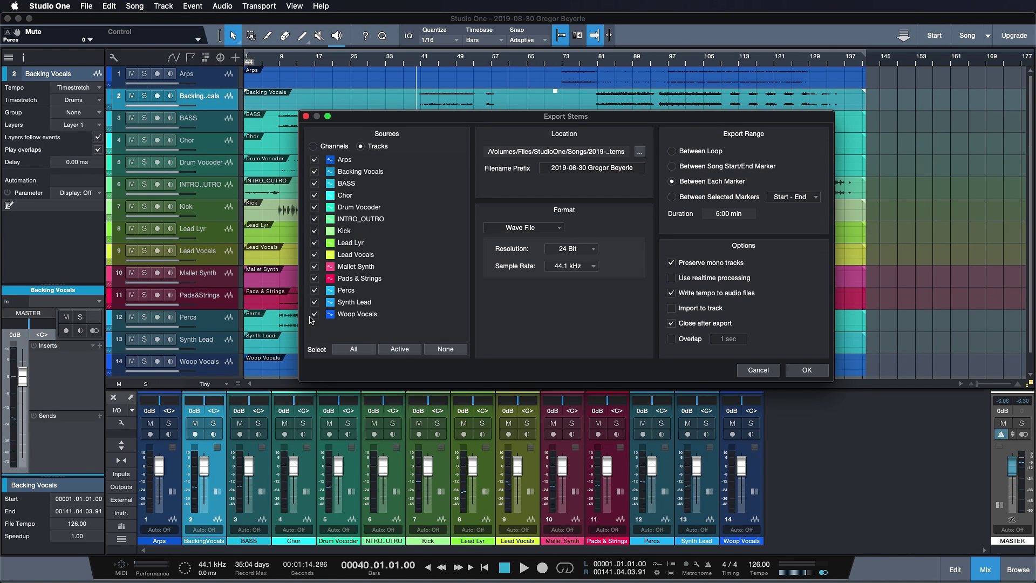
{"action": "left_click", "coordinate": [599, 170]}
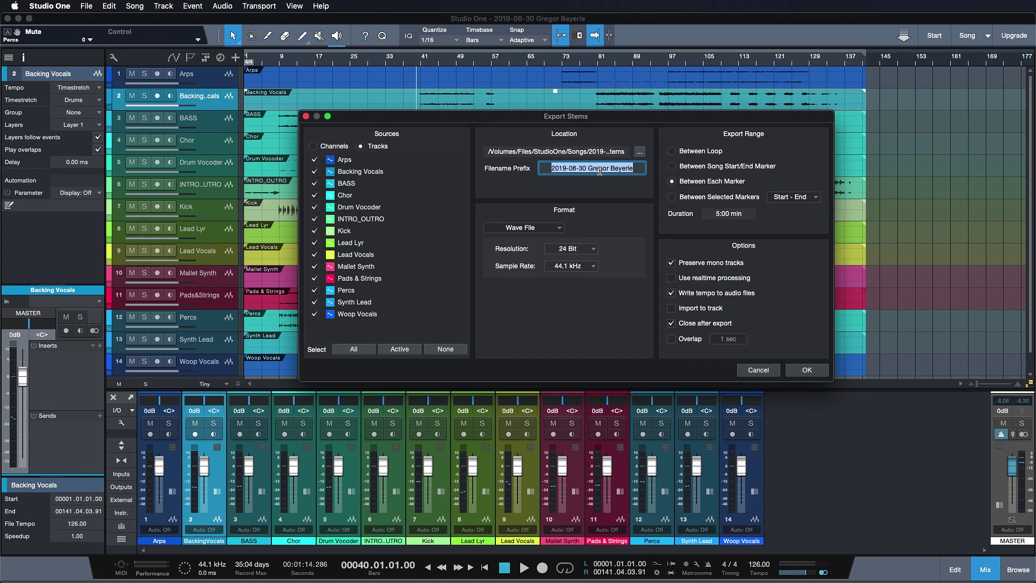
{"action": "type", "text": "Shadows"}
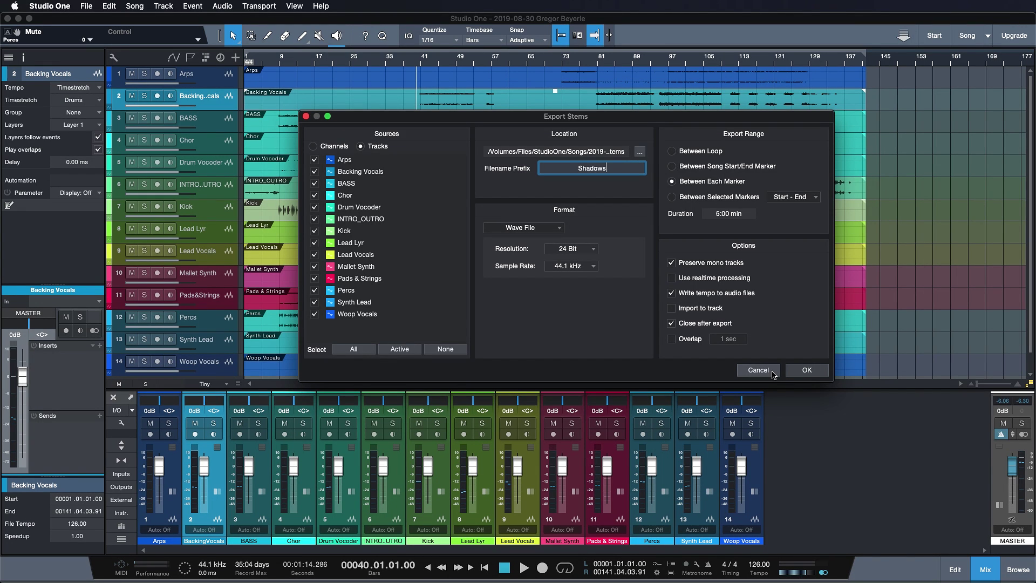
{"action": "left_click", "coordinate": [772, 374]}
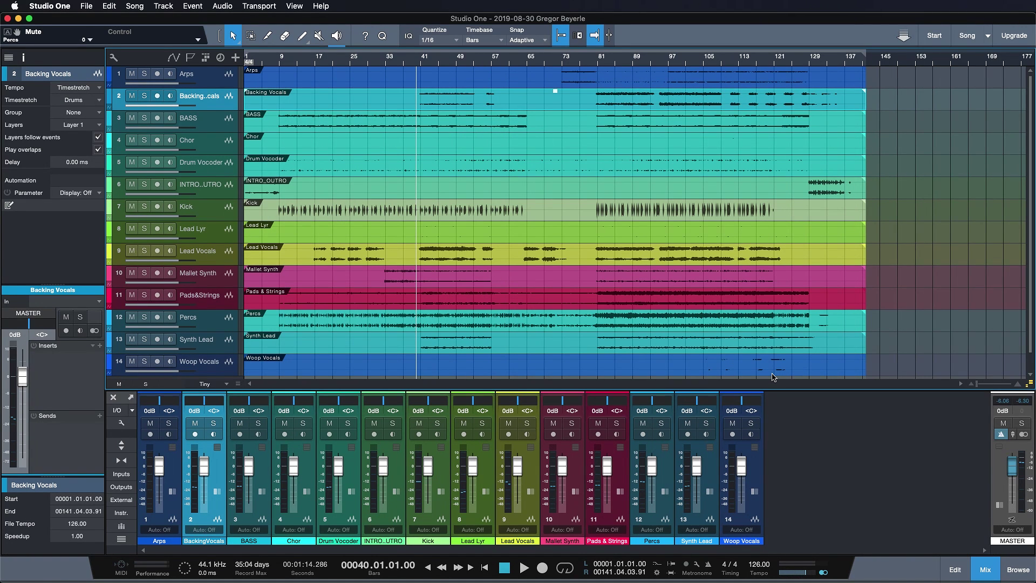